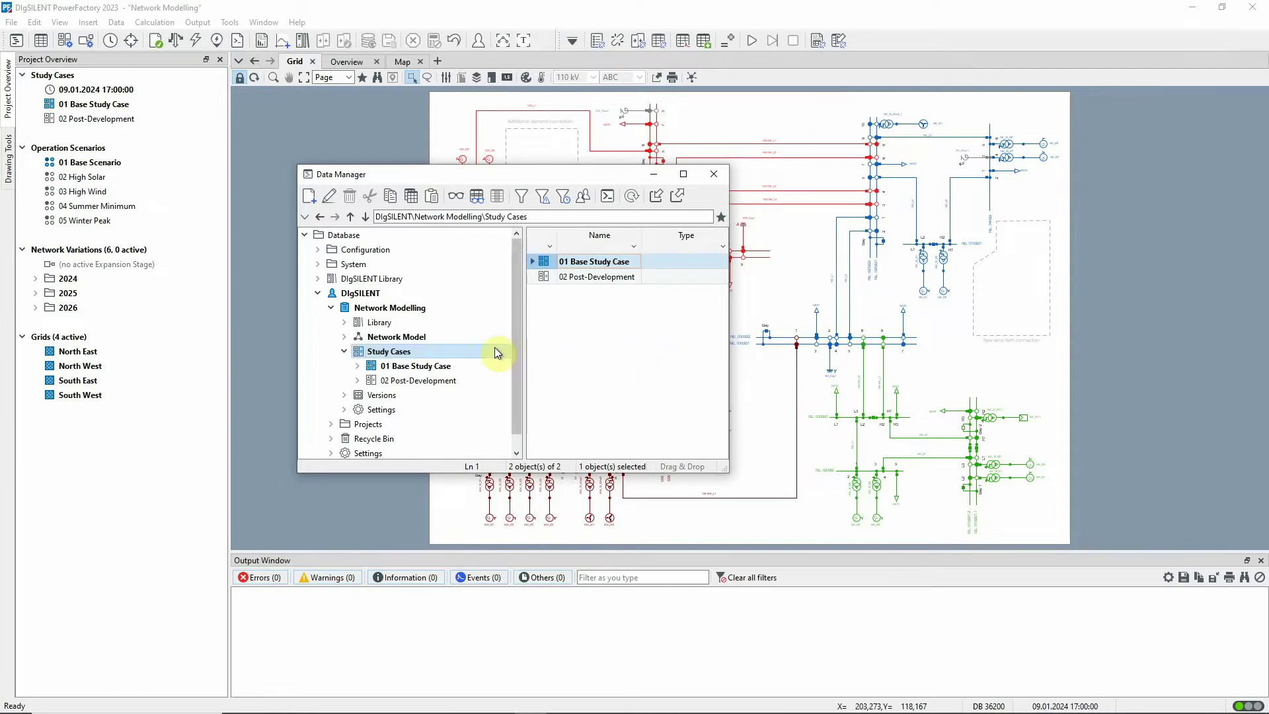
Select 01 Base Study Case, review its settings dialog via Edit, and cancel without changes
left_click(463, 364)
right_click(463, 364)
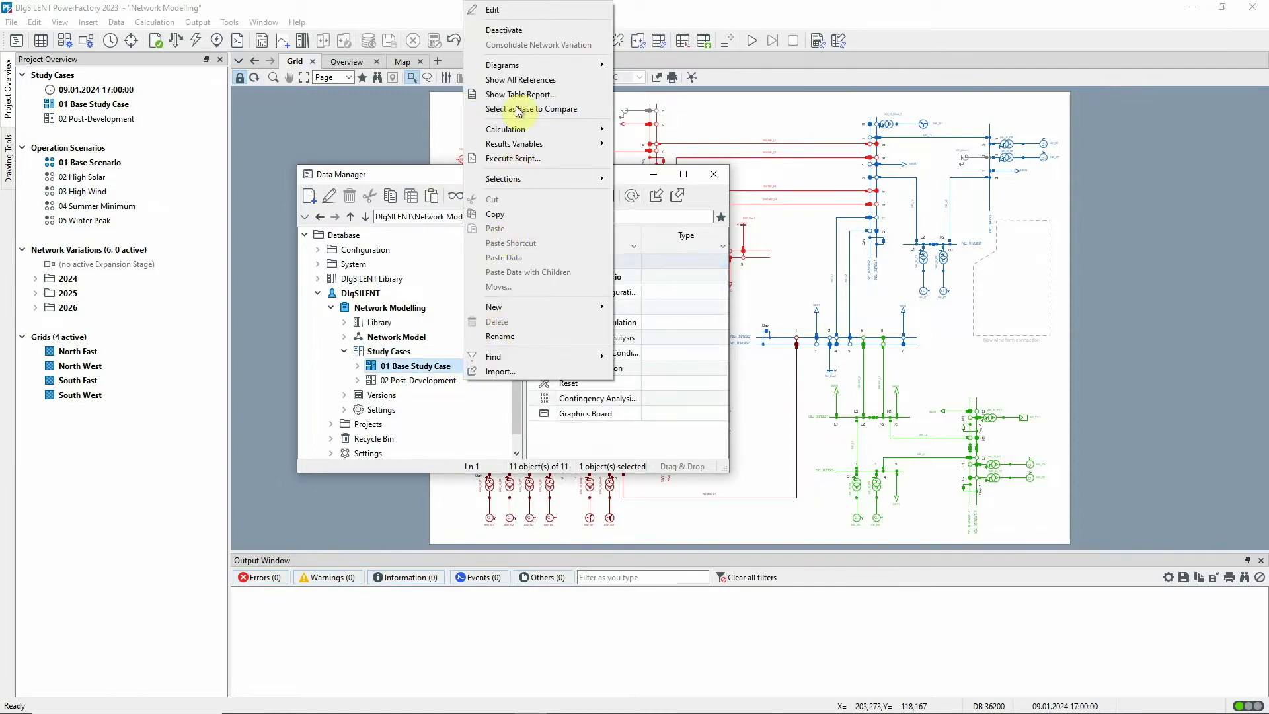
left_click(514, 14)
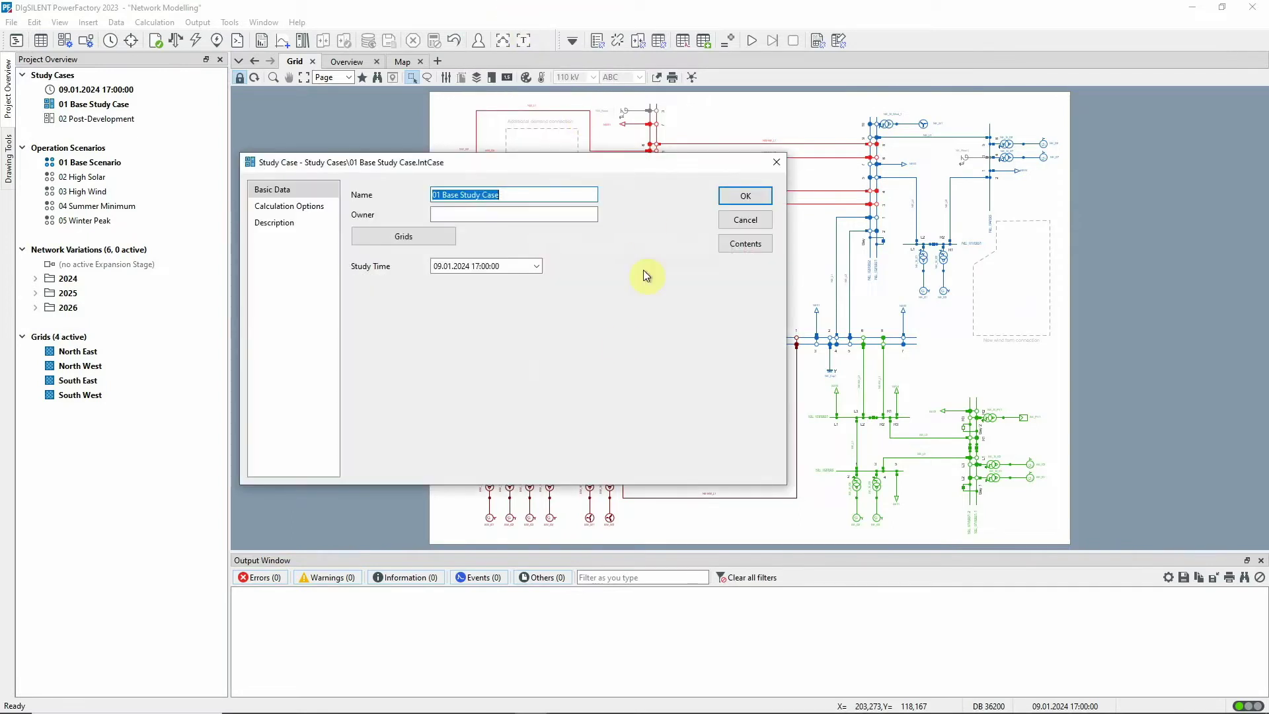
left_click(514, 428)
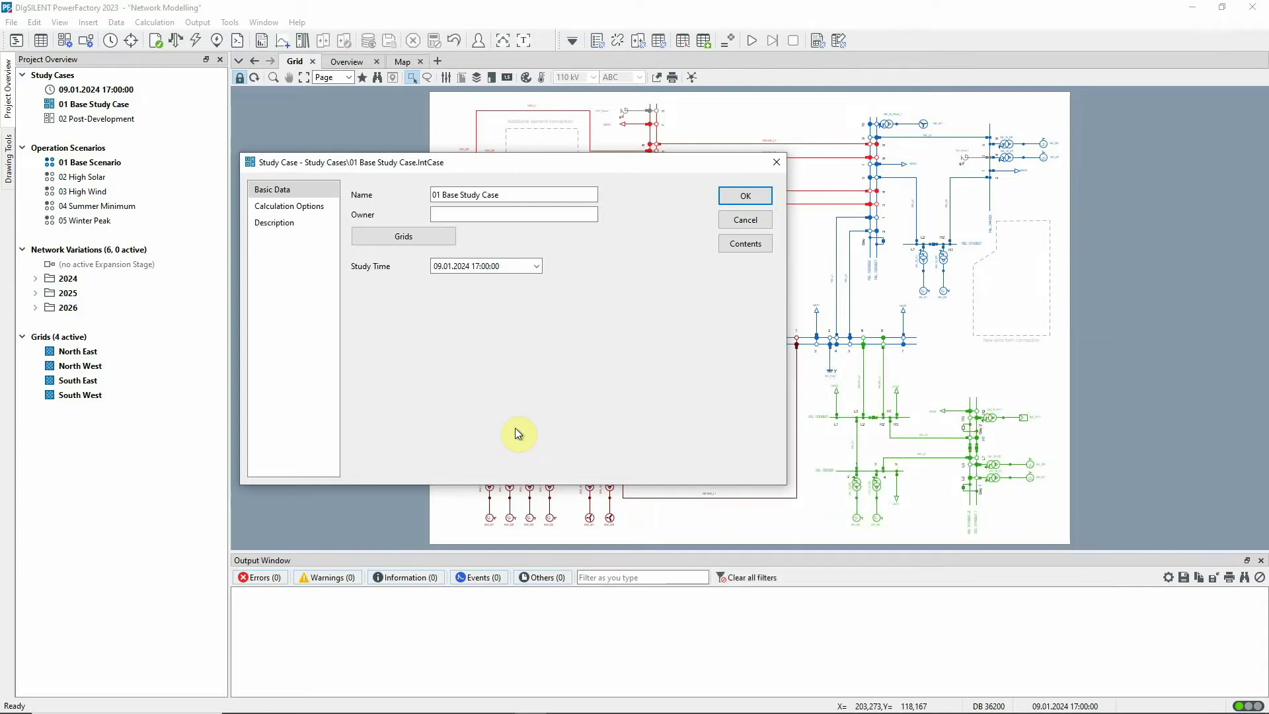
left_click(746, 219)
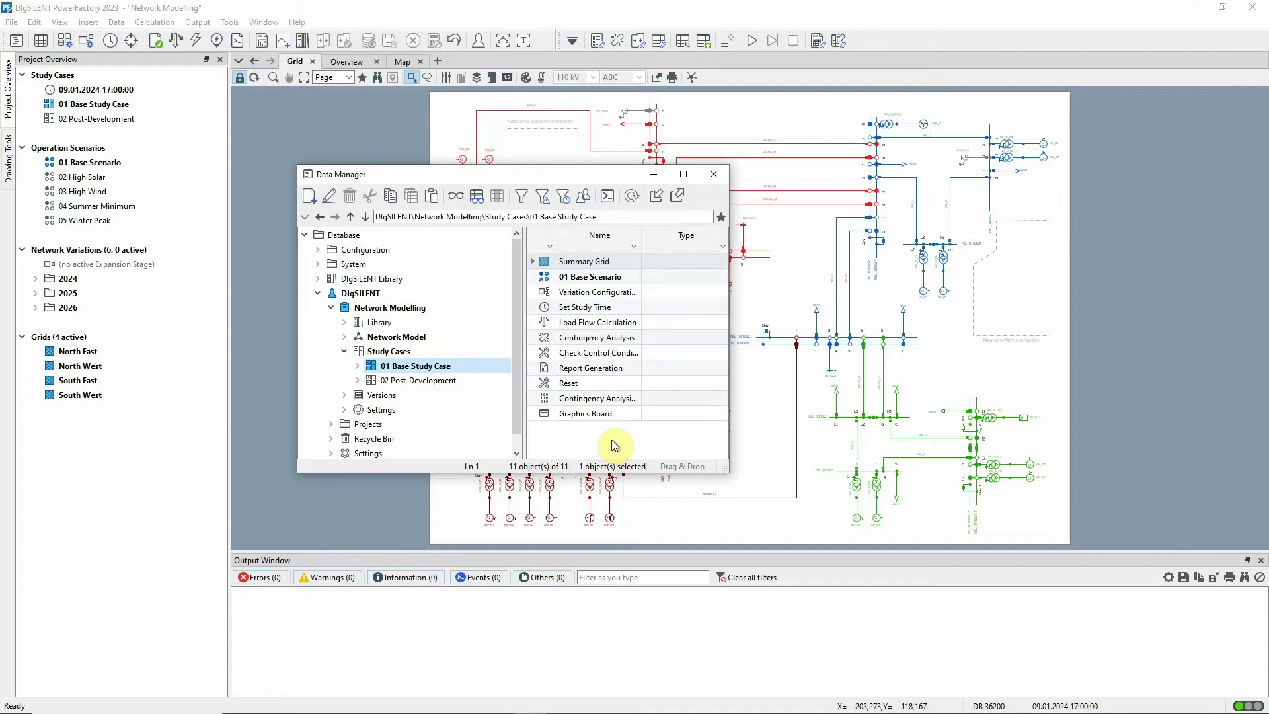
double_click(544, 322)
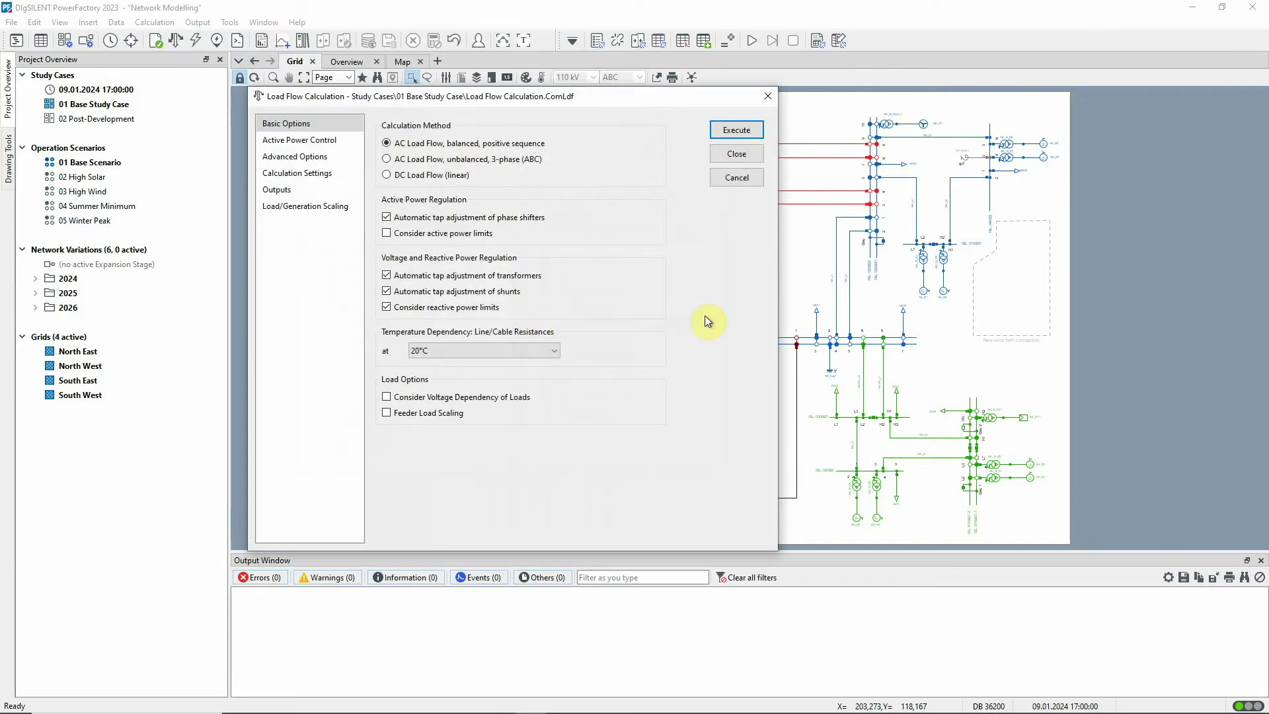
left_click(760, 178)
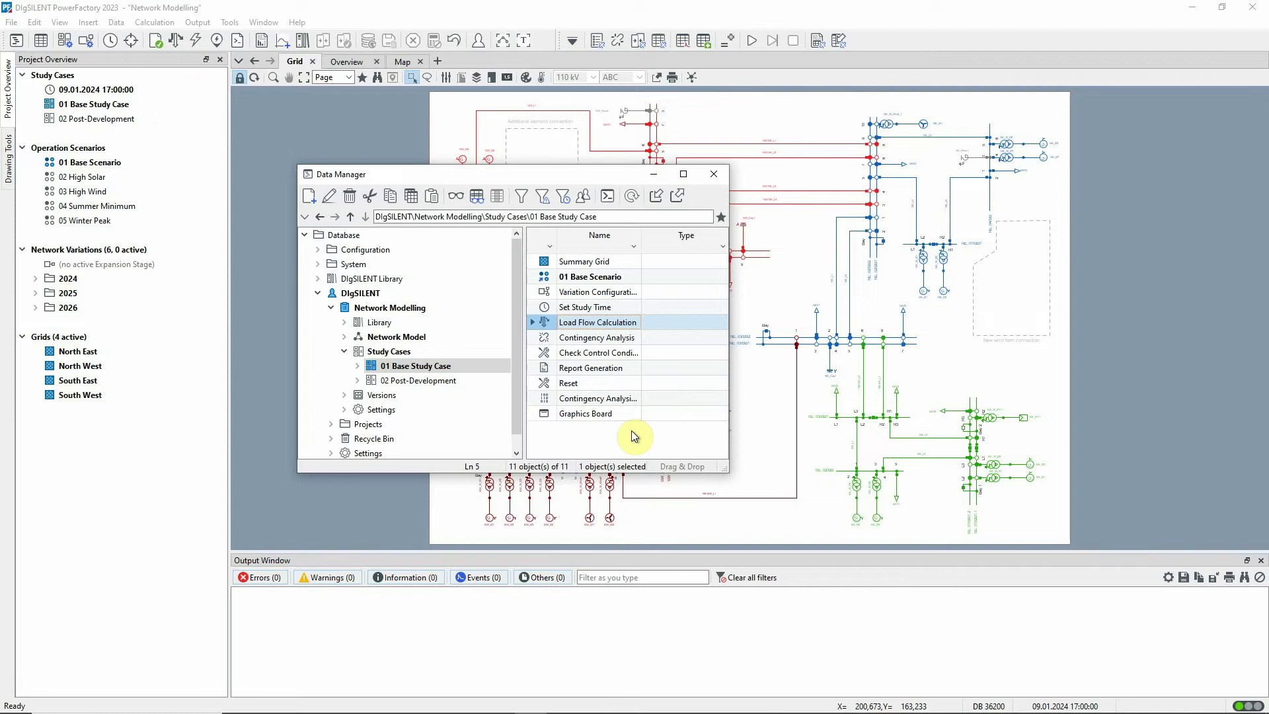
left_click(546, 278)
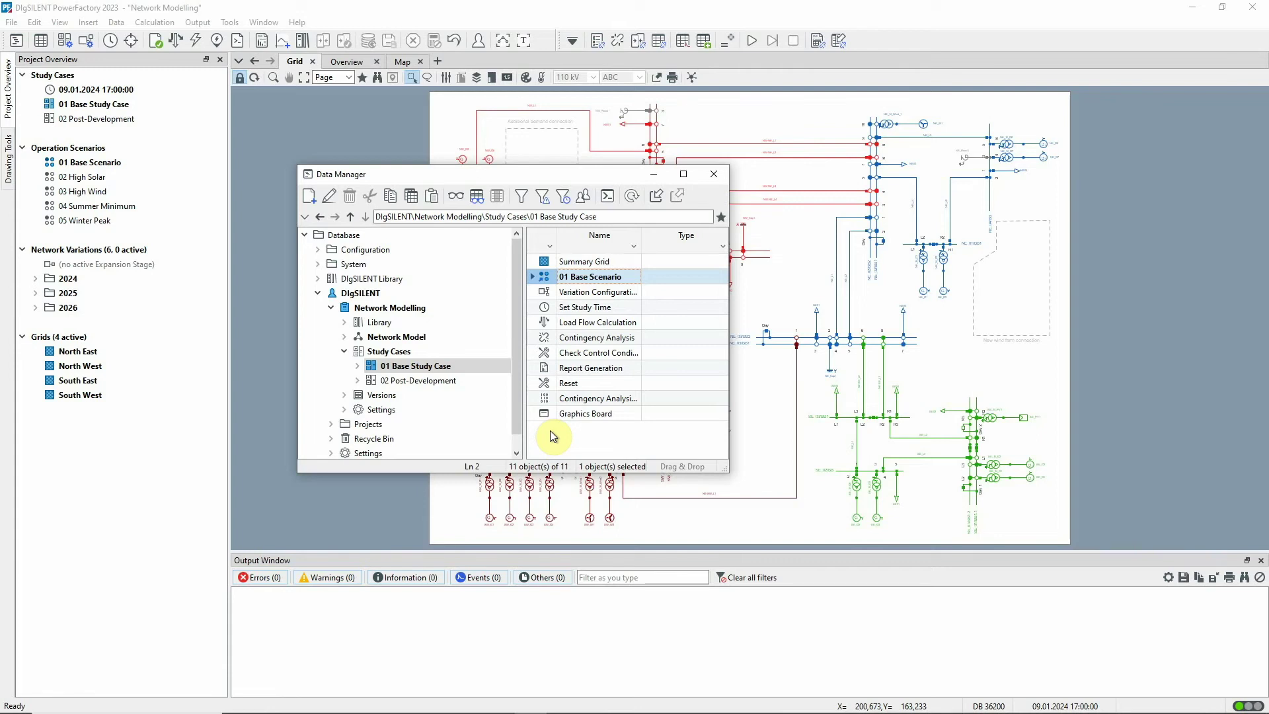
left_click(544, 340)
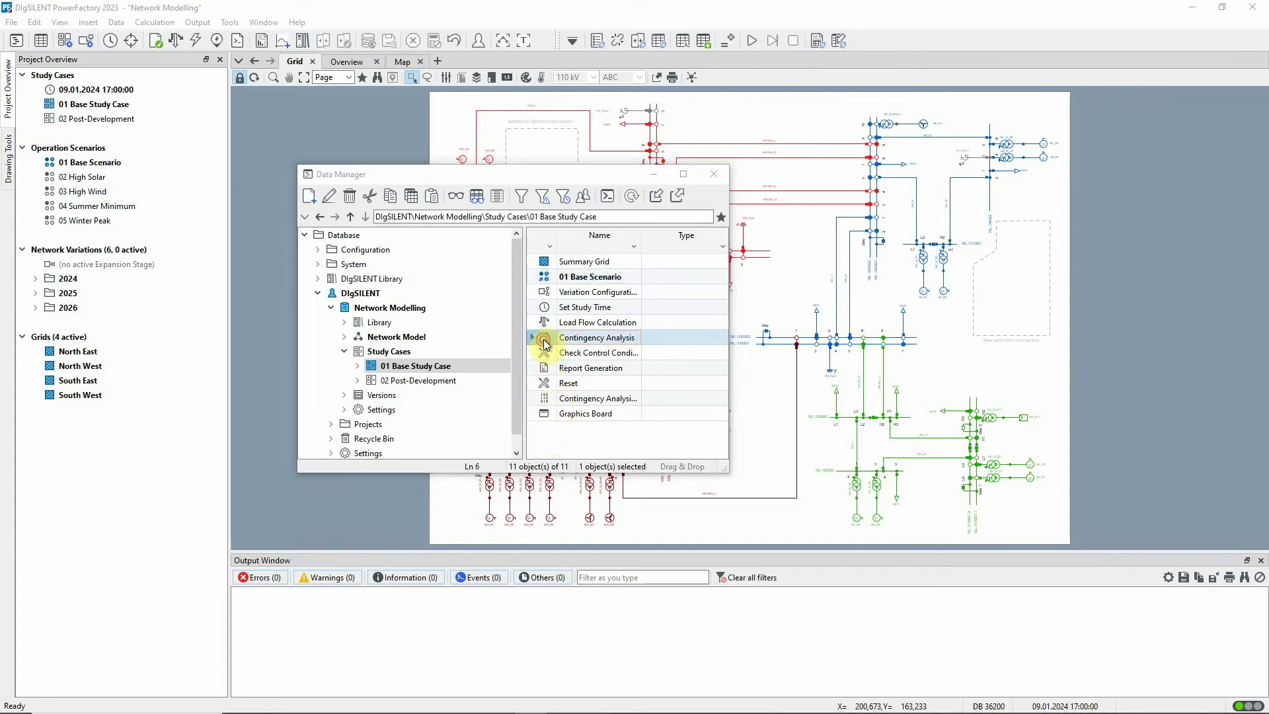
double_click(545, 340)
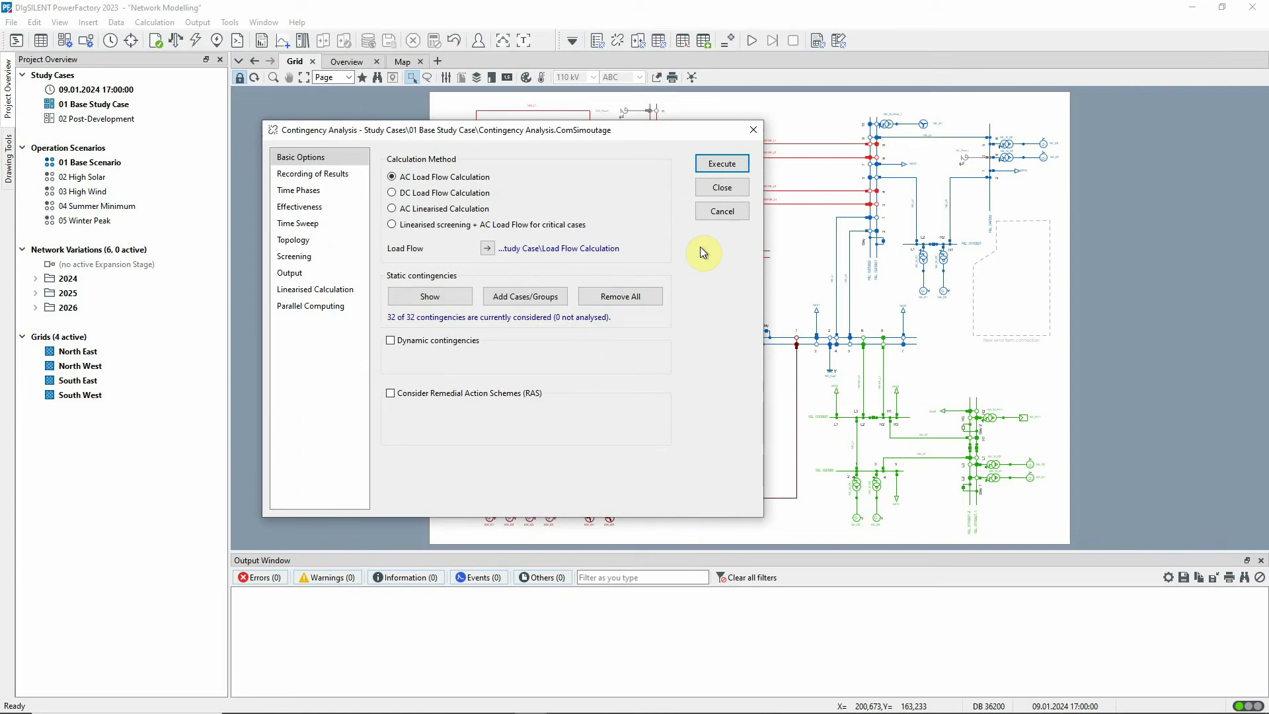
left_click(729, 212)
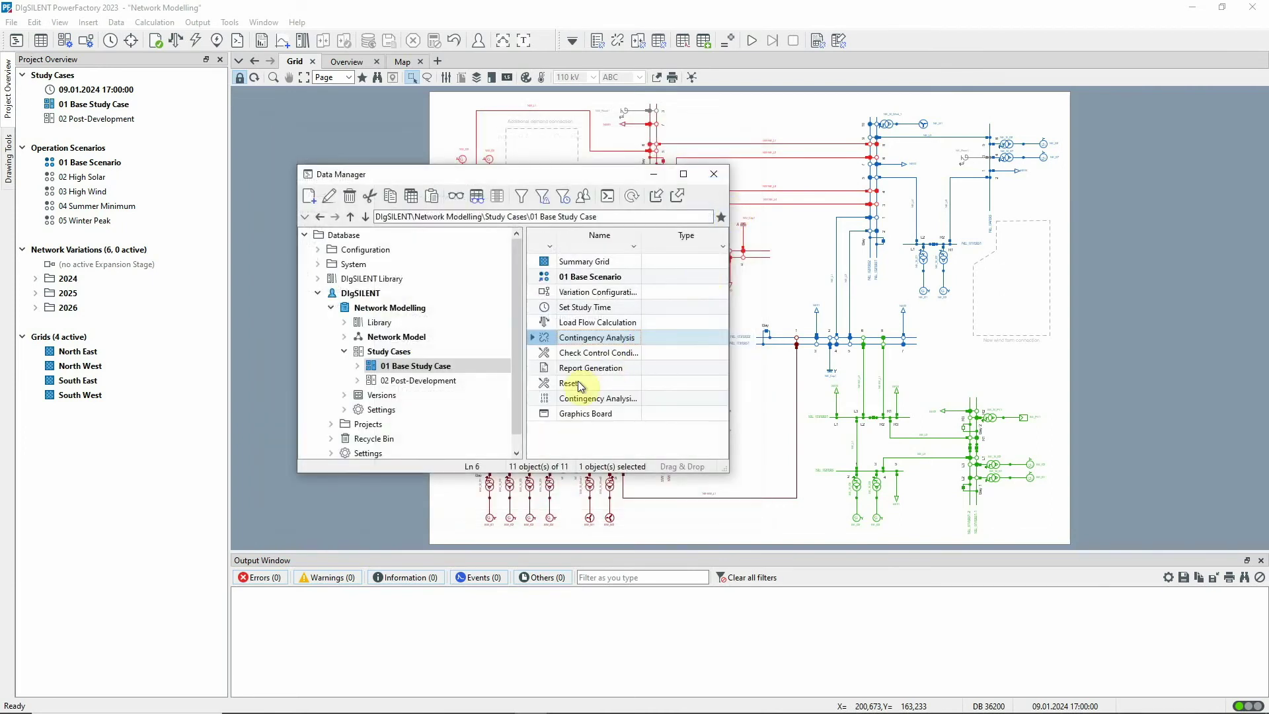
left_click(547, 399)
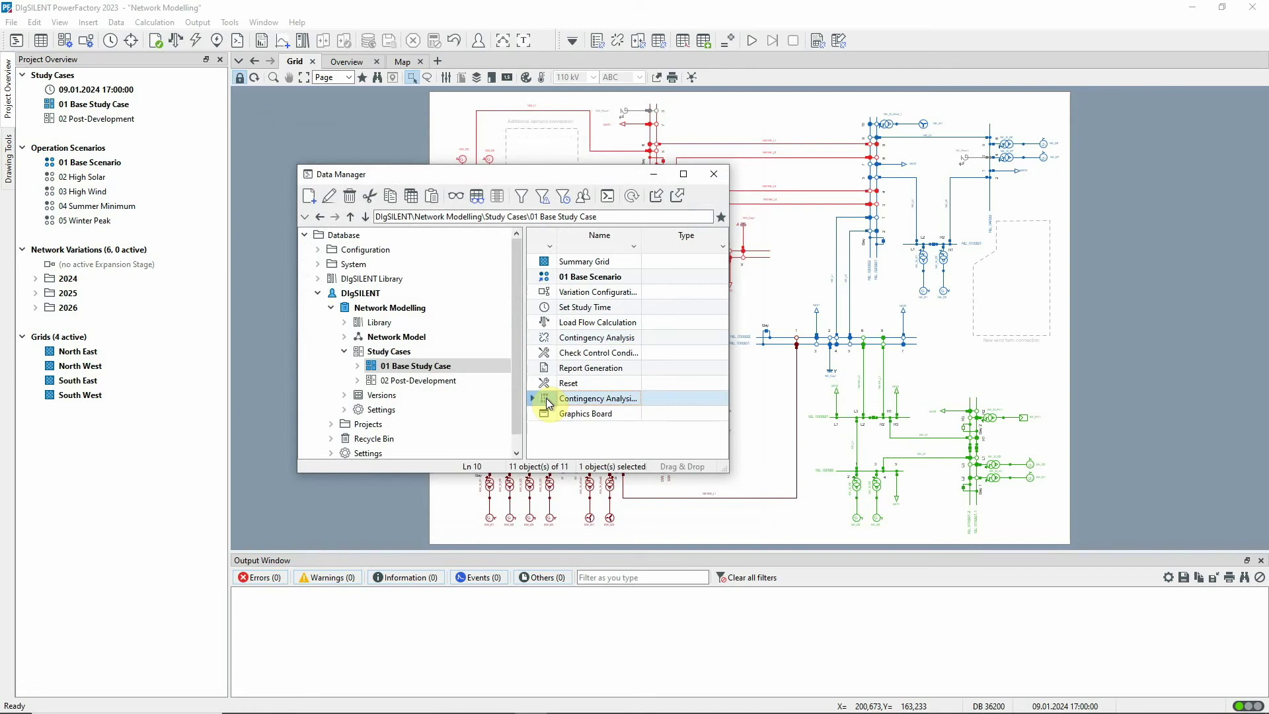
double_click(547, 398)
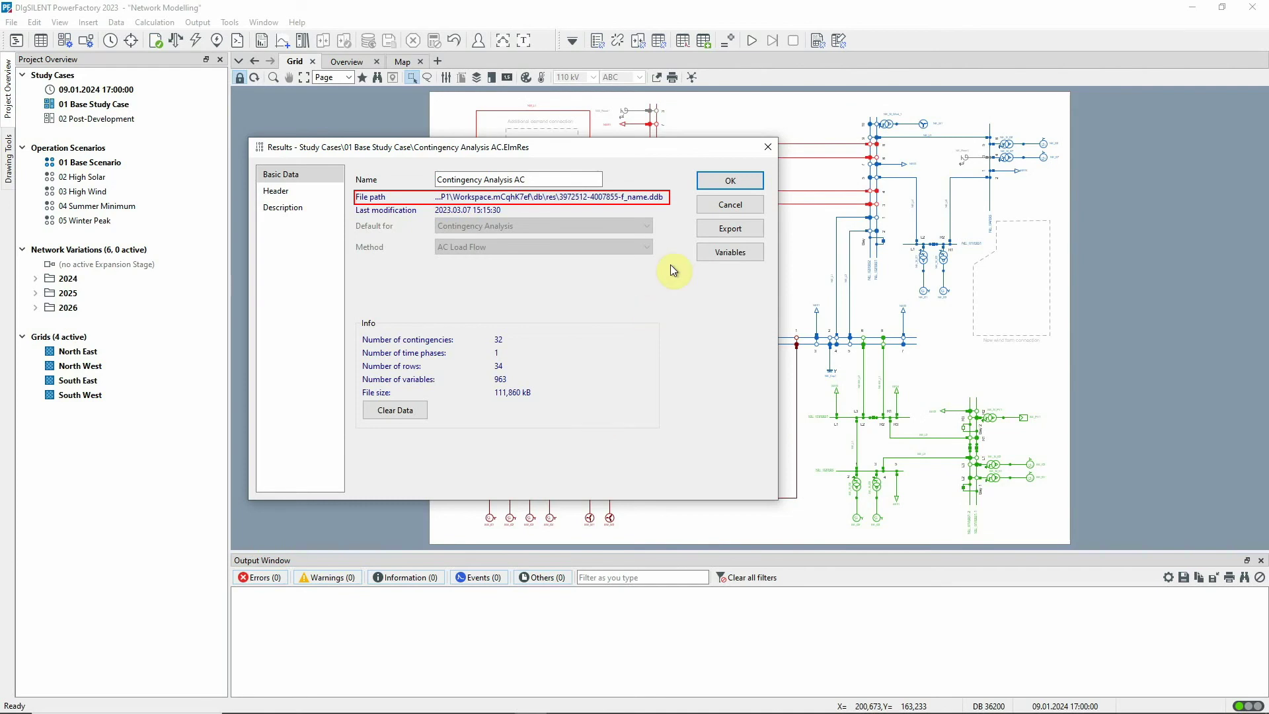
left_click(706, 205)
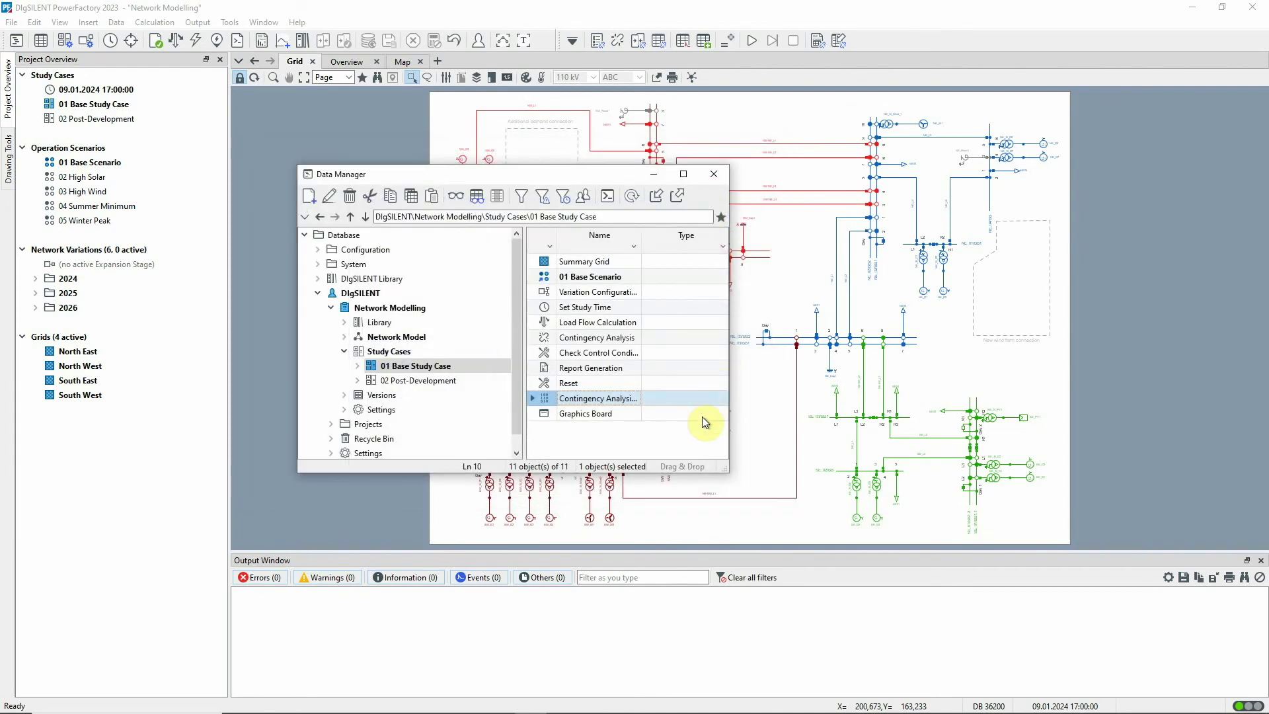